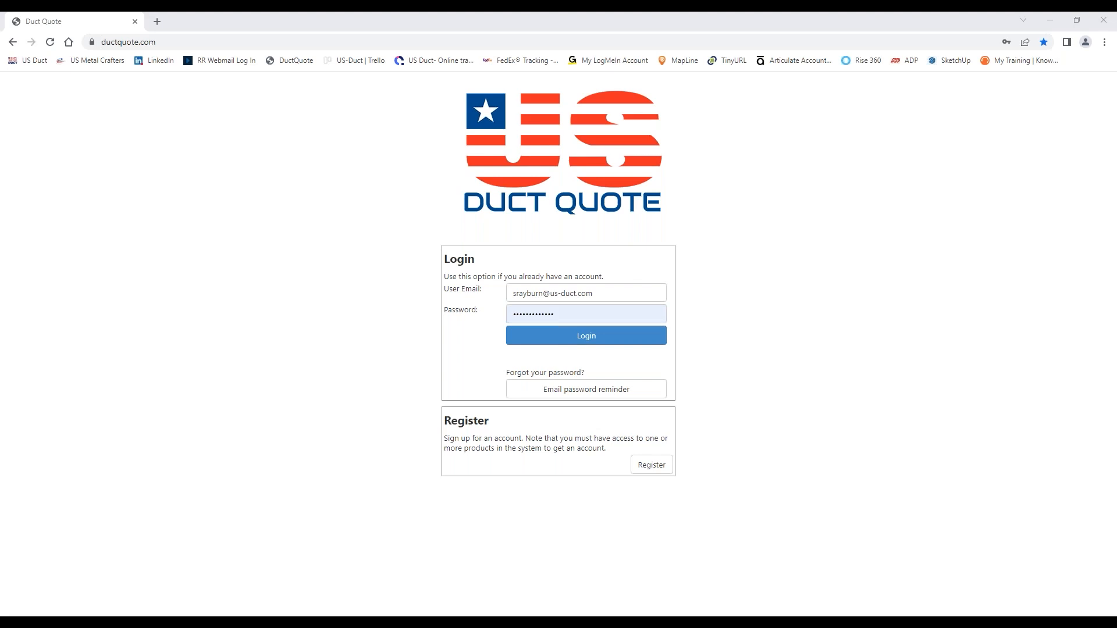
# Log in with the prefilled credentials and open the Plain Demo layout from the Training Aug 2022 project
pyautogui.click(608, 342)
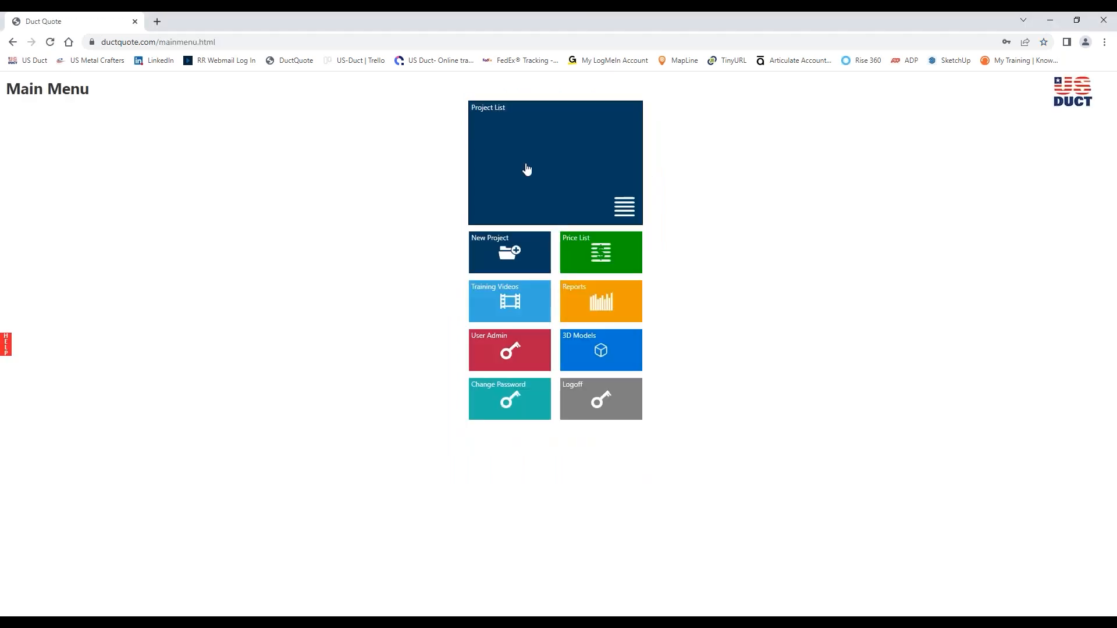
pyautogui.click(525, 167)
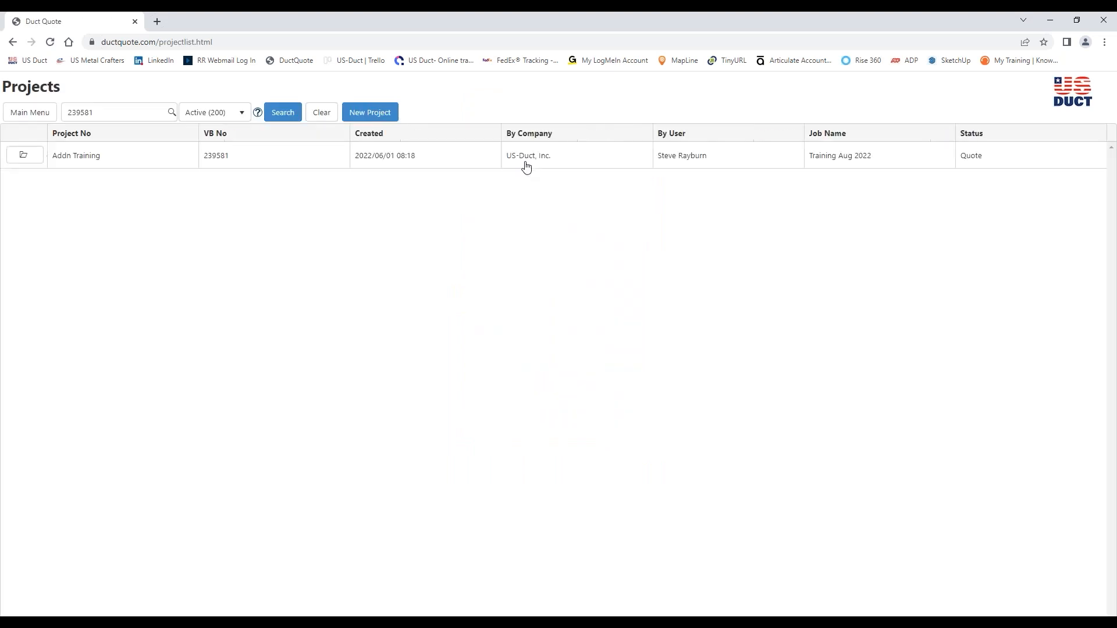
pyautogui.click(24, 155)
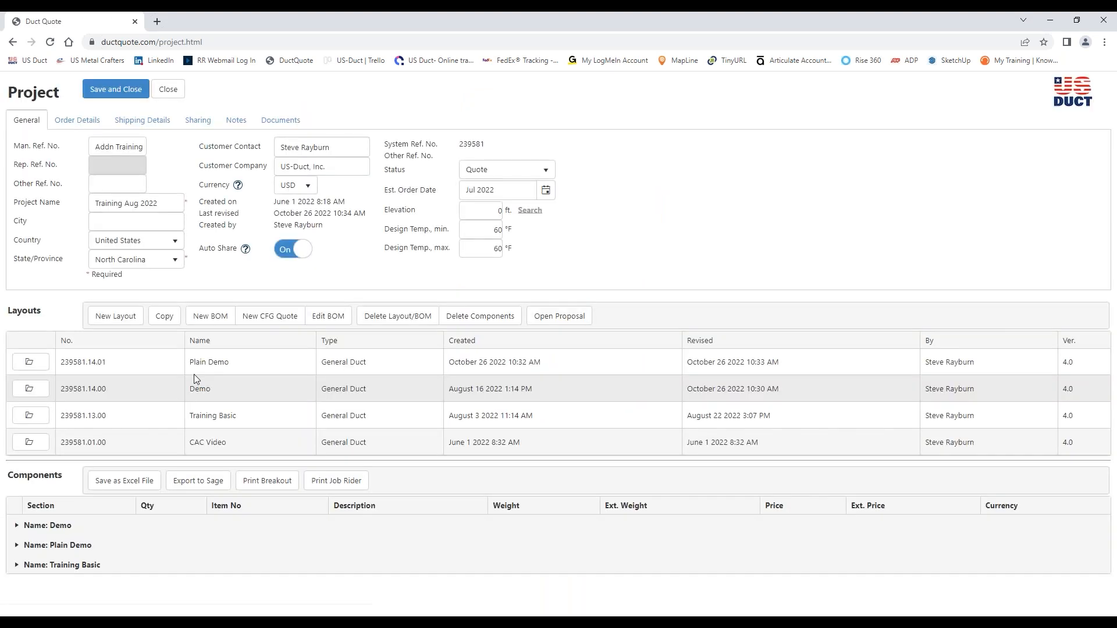
pyautogui.click(30, 363)
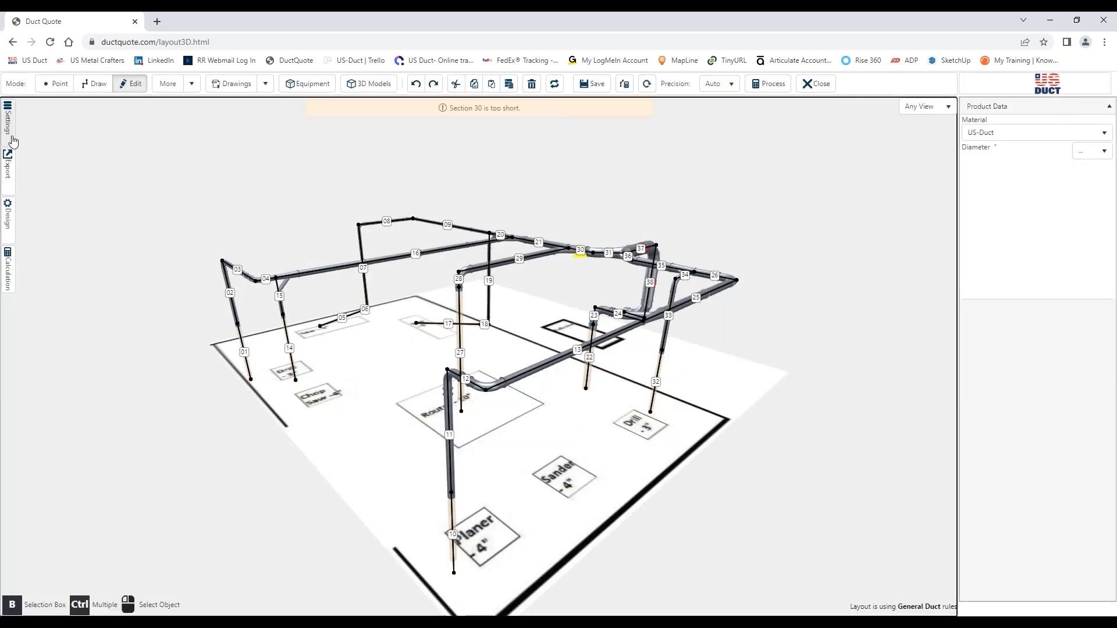
# Turn off the section numbers and center line display in the Plain Demo layout settings
pyautogui.click(13, 135)
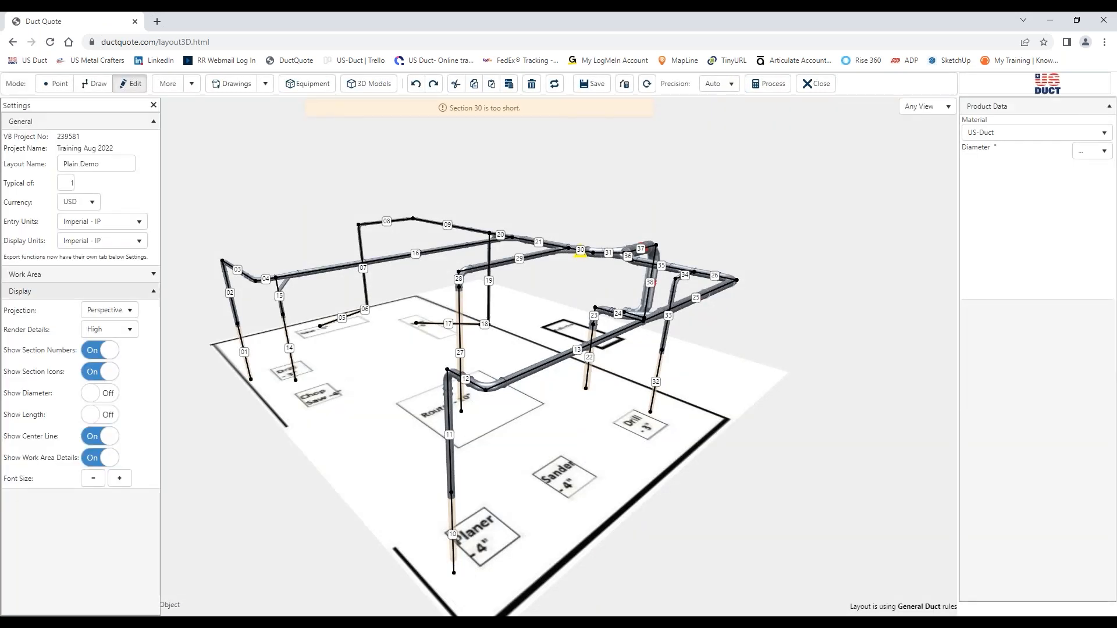
pyautogui.click(108, 351)
pyautogui.click(100, 437)
pyautogui.moveTo(203, 435); pyautogui.dragTo(217, 447)
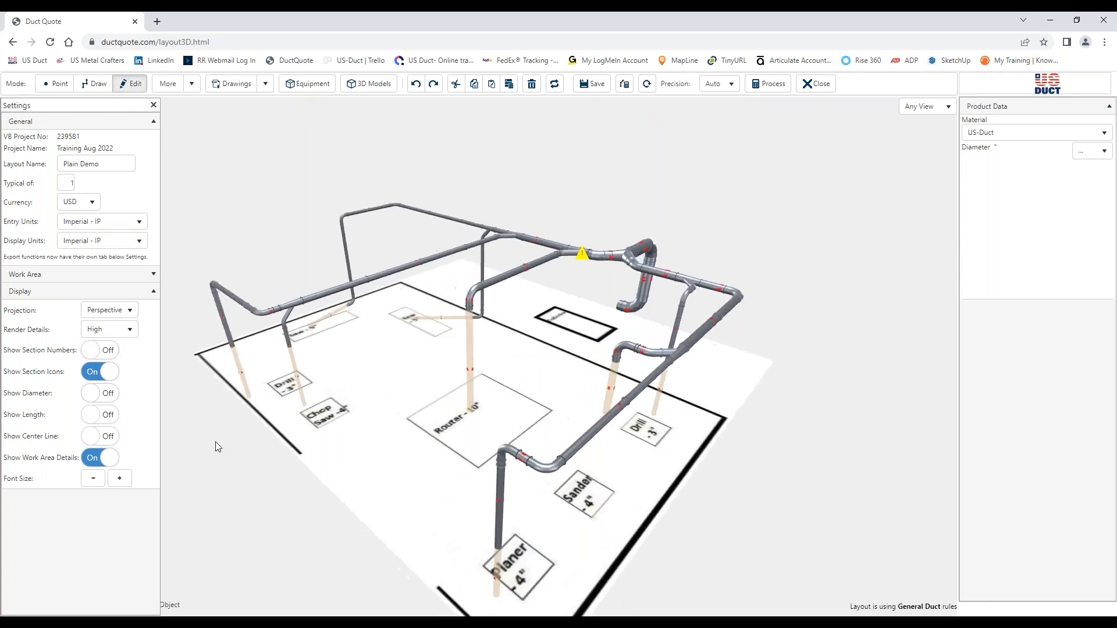
pyautogui.click(153, 105)
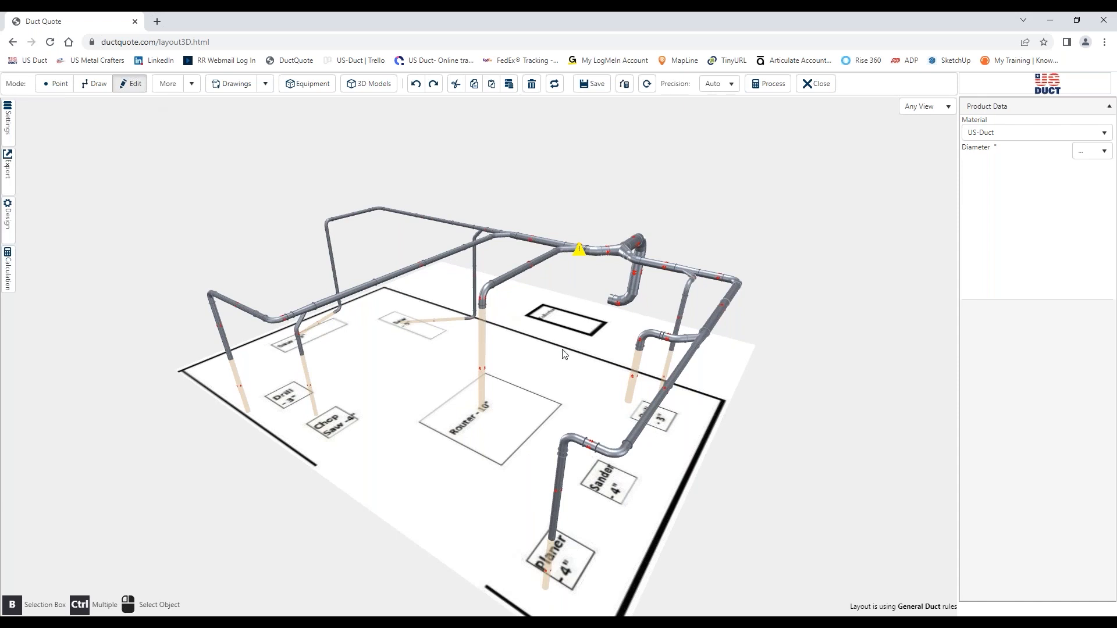
# Examine the Plain Demo duct runs from all sides, from the machine drops to the collector connection
pyautogui.moveTo(780, 455); pyautogui.dragTo(158, 451)
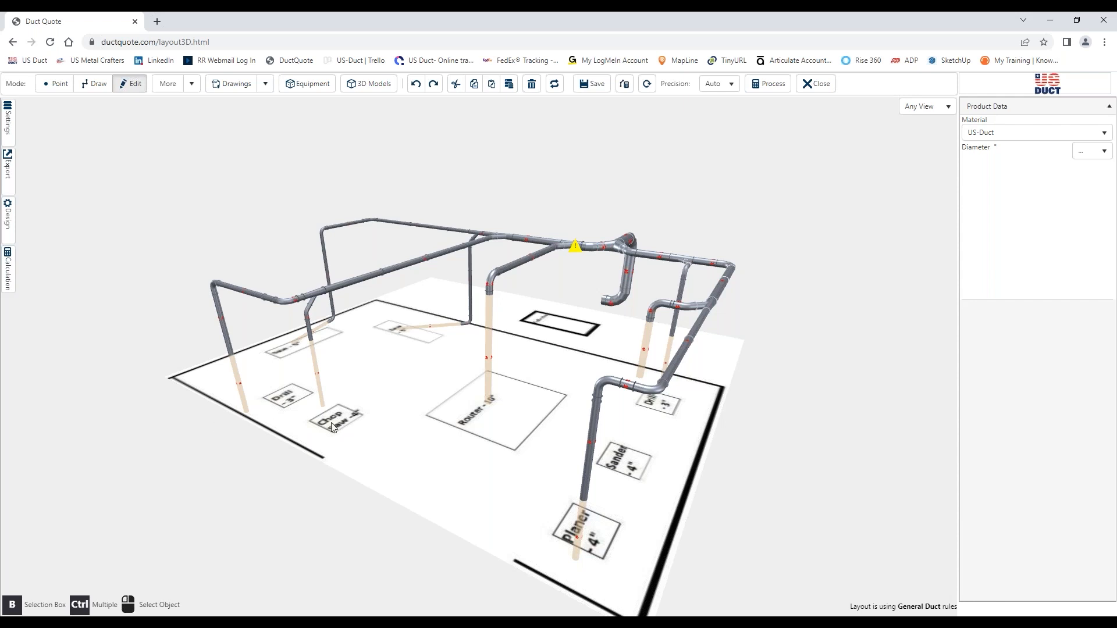
pyautogui.moveTo(480, 427); pyautogui.dragTo(499, 411)
pyautogui.moveTo(503, 425); pyautogui.dragTo(533, 508, button='right')
pyautogui.moveTo(533, 509); pyautogui.dragTo(509, 496)
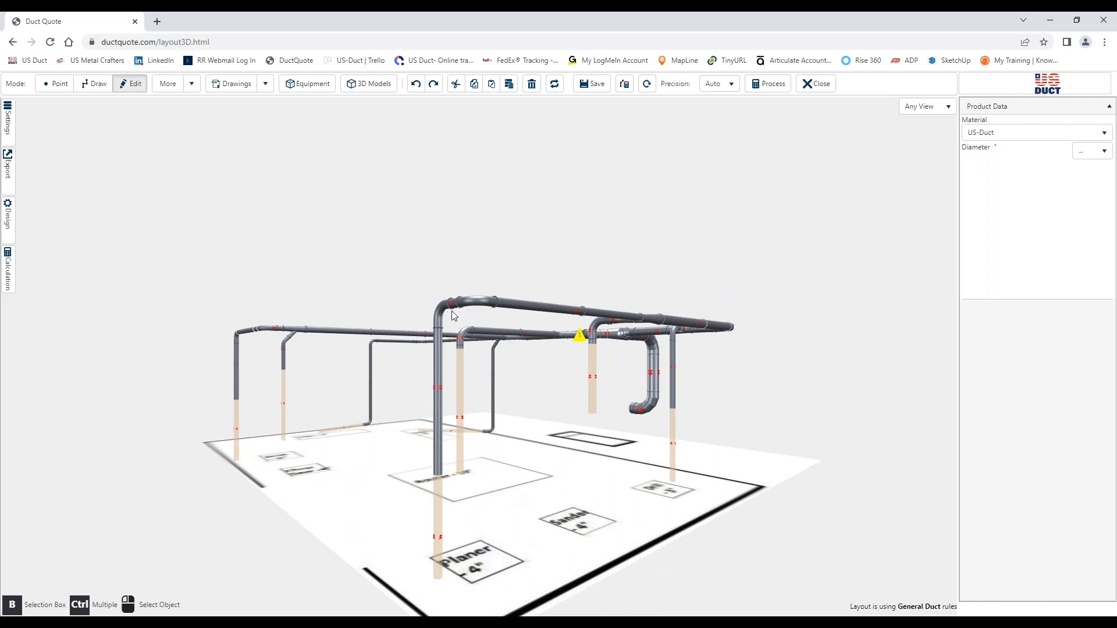
pyautogui.moveTo(531, 510)
pyautogui.mouseDown()
pyautogui.moveTo(500, 507)
pyautogui.moveTo(579, 512)
pyautogui.moveTo(545, 510)
pyautogui.mouseUp()
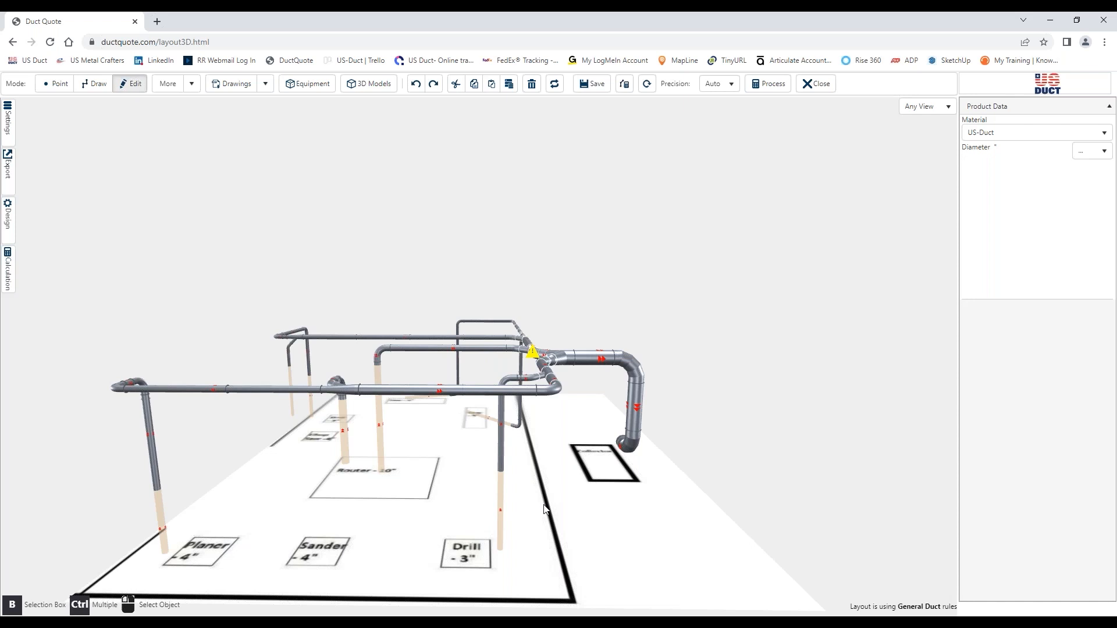
pyautogui.moveTo(608, 512); pyautogui.dragTo(888, 450)
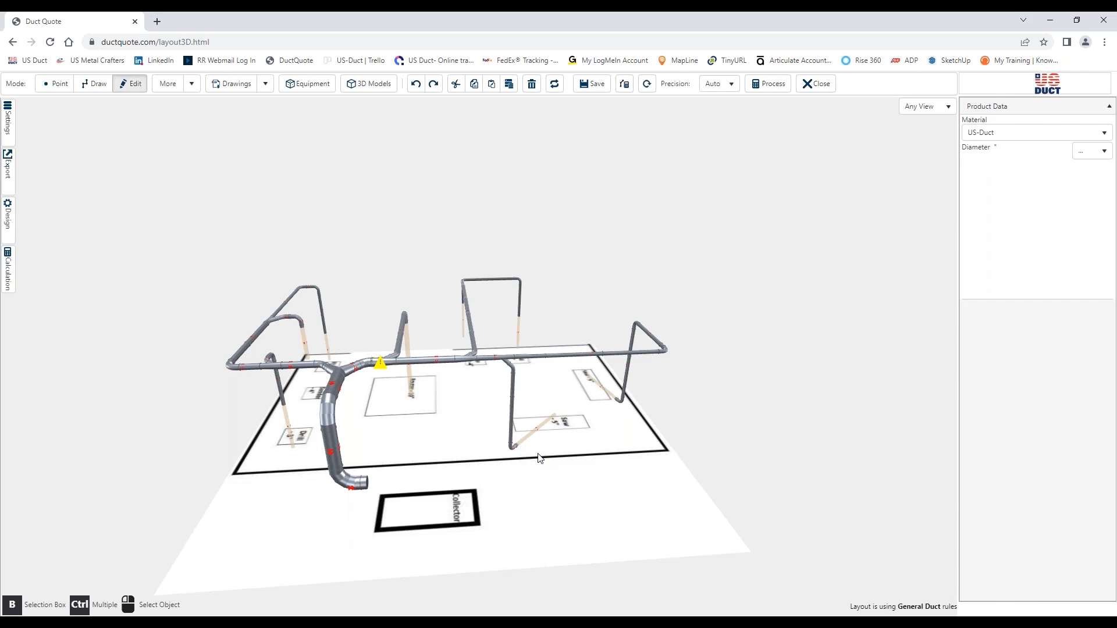
pyautogui.moveTo(570, 508); pyautogui.dragTo(288, 480)
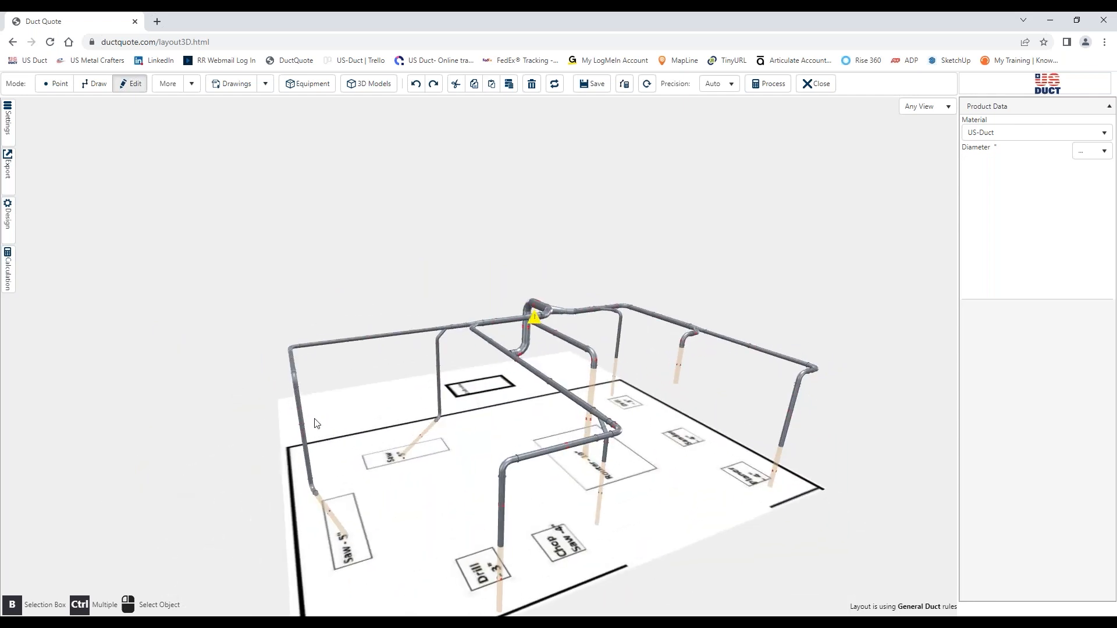
# Leave the Plain Demo layout without saving and open the Demo layout of the same project
pyautogui.click(13, 42)
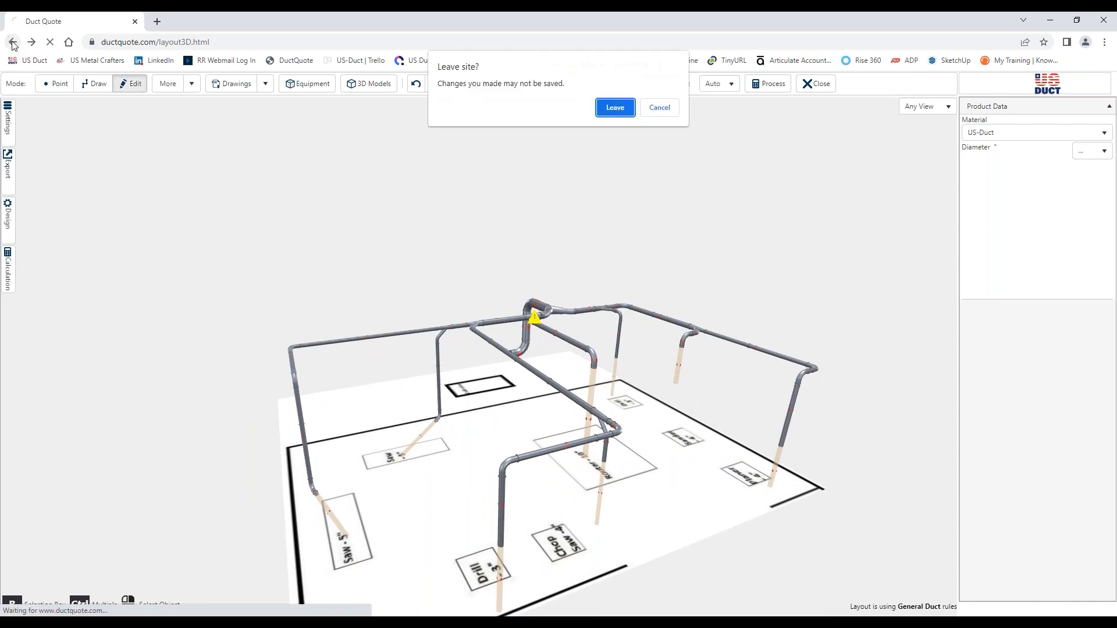
pyautogui.click(614, 103)
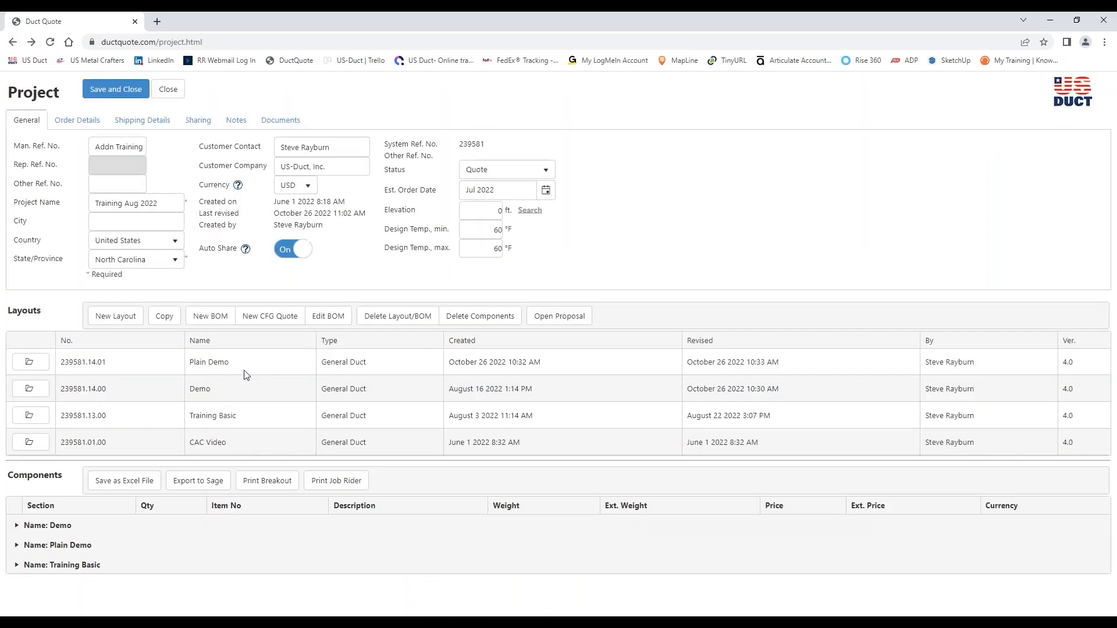
pyautogui.click(32, 395)
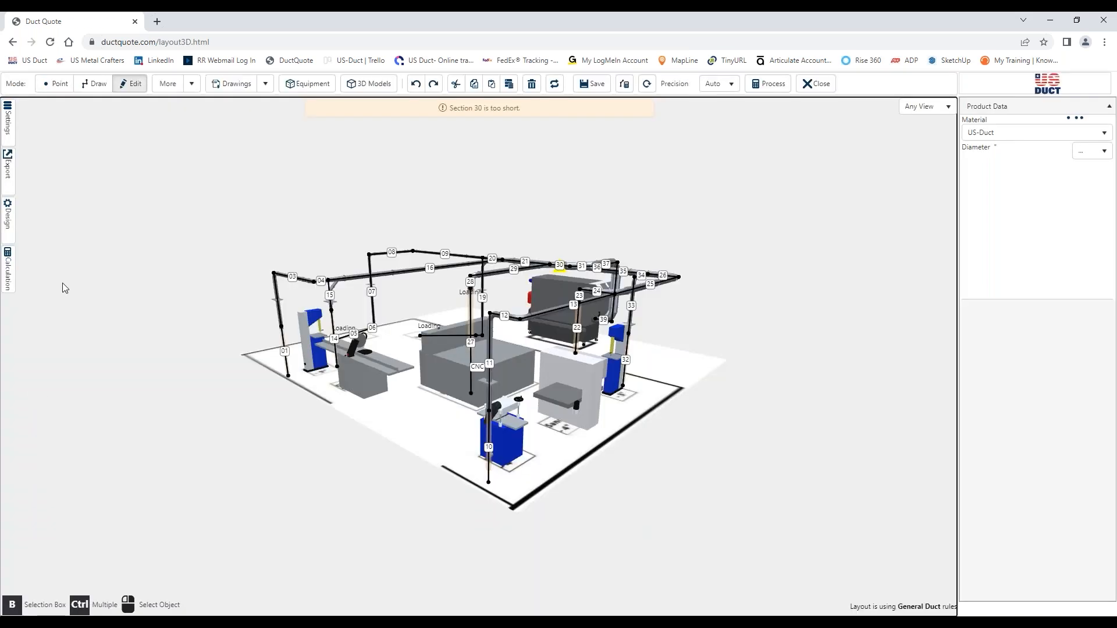
# Turn off the section numbers, section icons and center line display in the Demo layout
pyautogui.click(104, 351)
pyautogui.click(104, 371)
pyautogui.click(110, 439)
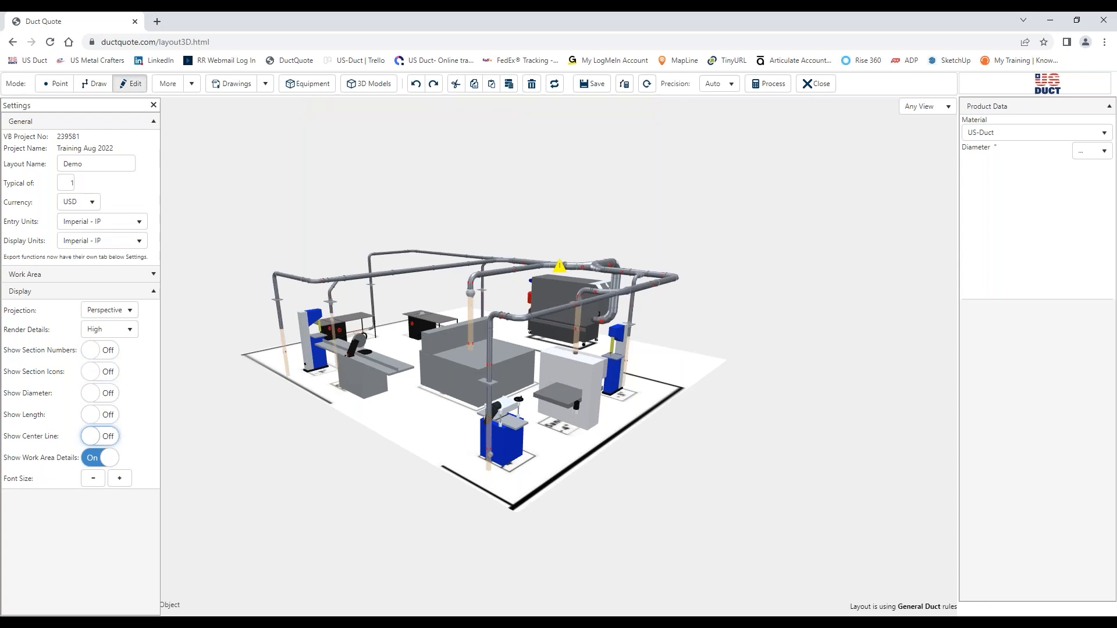
# Examine the Demo layout's machines, duct drops and collector from several angles and up close, closing the settings
pyautogui.moveTo(439, 453); pyautogui.dragTo(1, 412)
pyautogui.scroll(10, 404, 408)
pyautogui.moveTo(383, 437); pyautogui.dragTo(281, 437)
pyautogui.moveTo(281, 437); pyautogui.dragTo(691, 436)
pyautogui.scroll(-5, 357, 439)
pyautogui.scroll(2, 430, 444)
pyautogui.scroll(4, 731, 370)
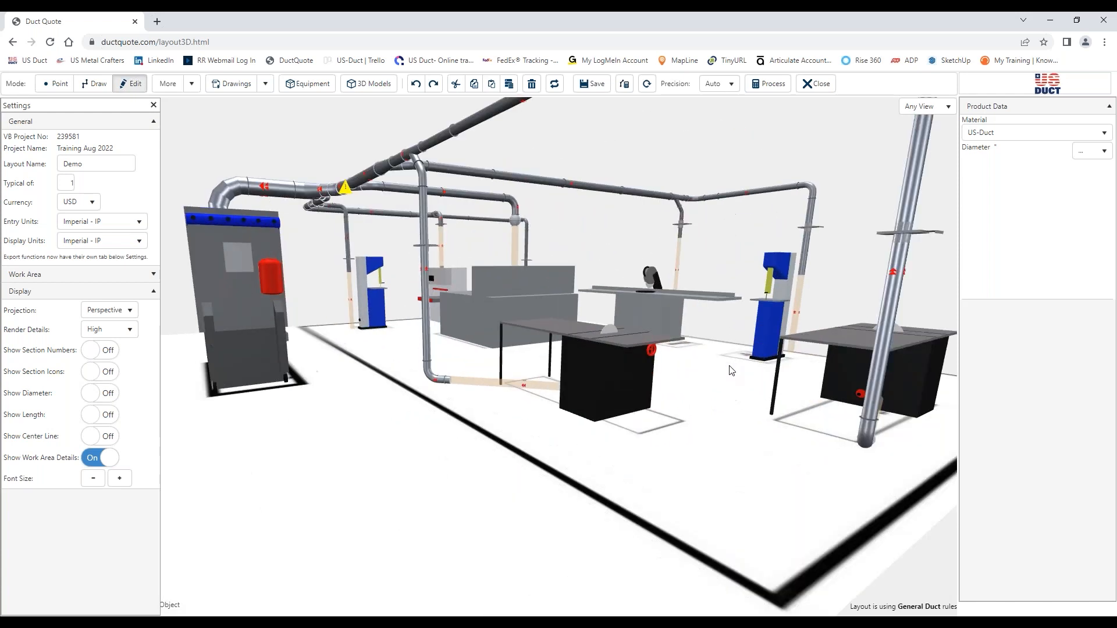
pyautogui.scroll(2, 725, 370)
pyautogui.moveTo(715, 371); pyautogui.dragTo(588, 465)
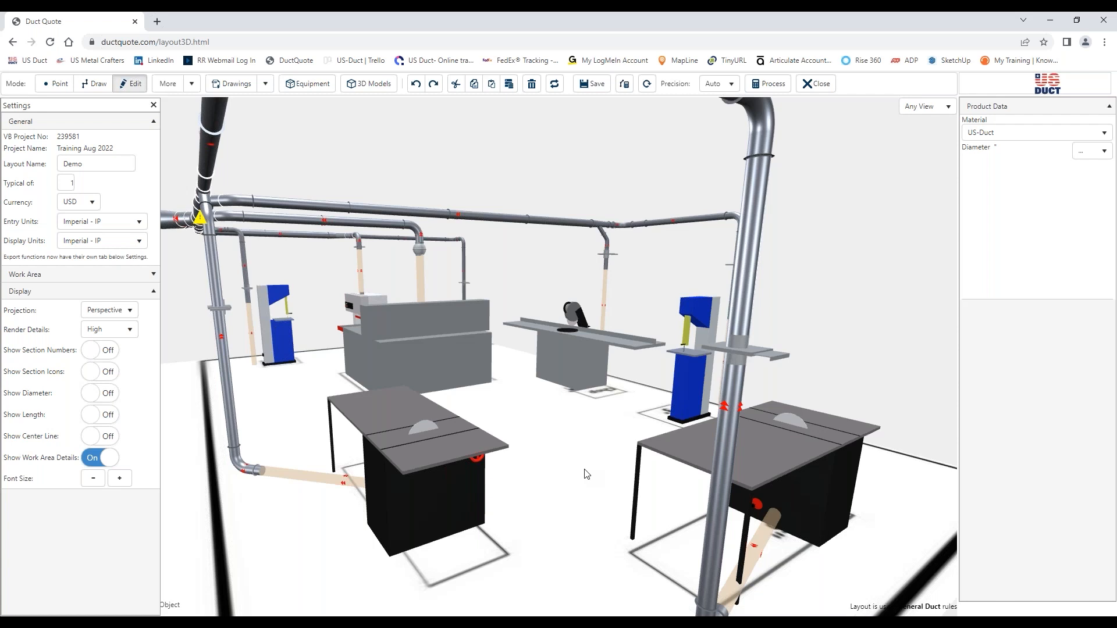
pyautogui.click(153, 105)
pyautogui.scroll(-5, 272, 250)
pyautogui.moveTo(274, 357); pyautogui.dragTo(368, 355)
# Select the 12-inch duct sections running from the main wye down to the collector inlet
pyautogui.click(222, 282)
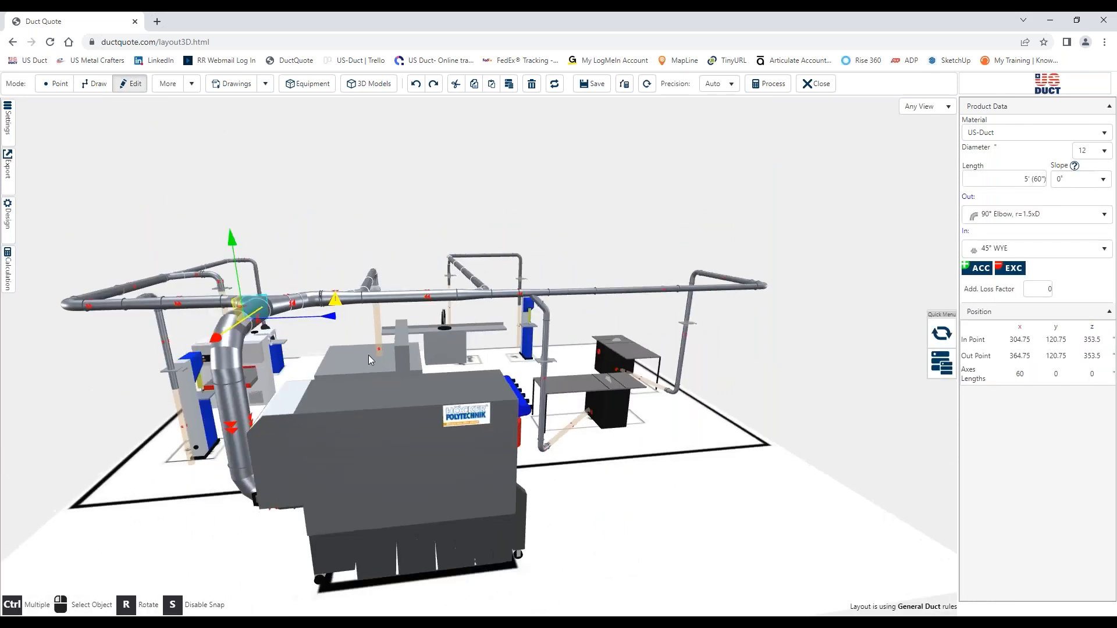
pyautogui.click(329, 412)
pyautogui.moveTo(379, 572); pyautogui.dragTo(460, 526)
pyautogui.click(525, 350)
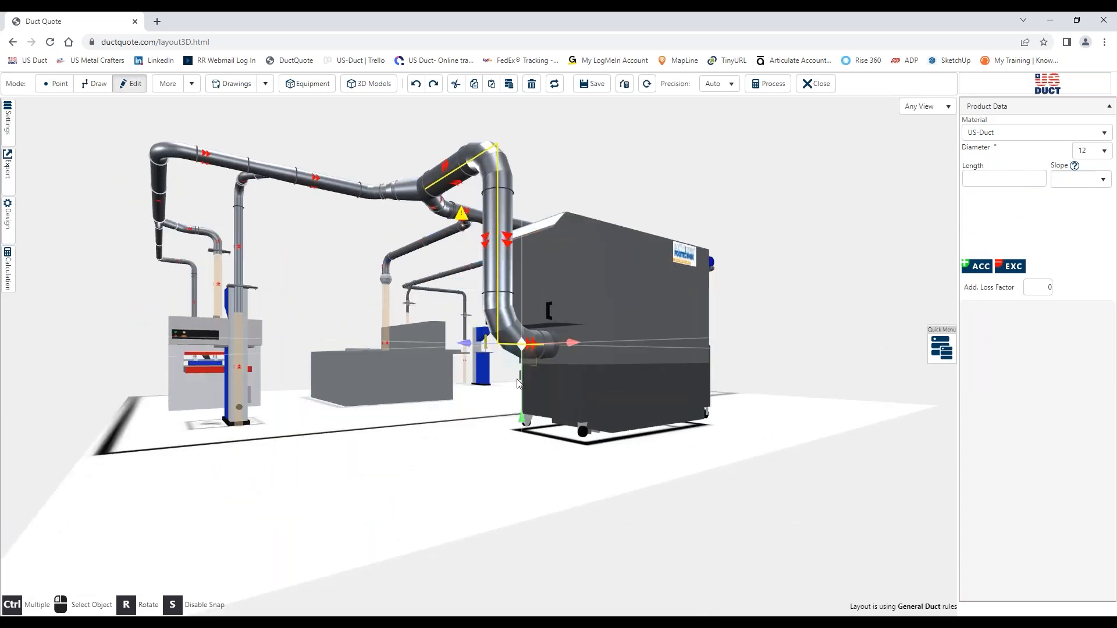
pyautogui.moveTo(462, 486); pyautogui.dragTo(381, 458)
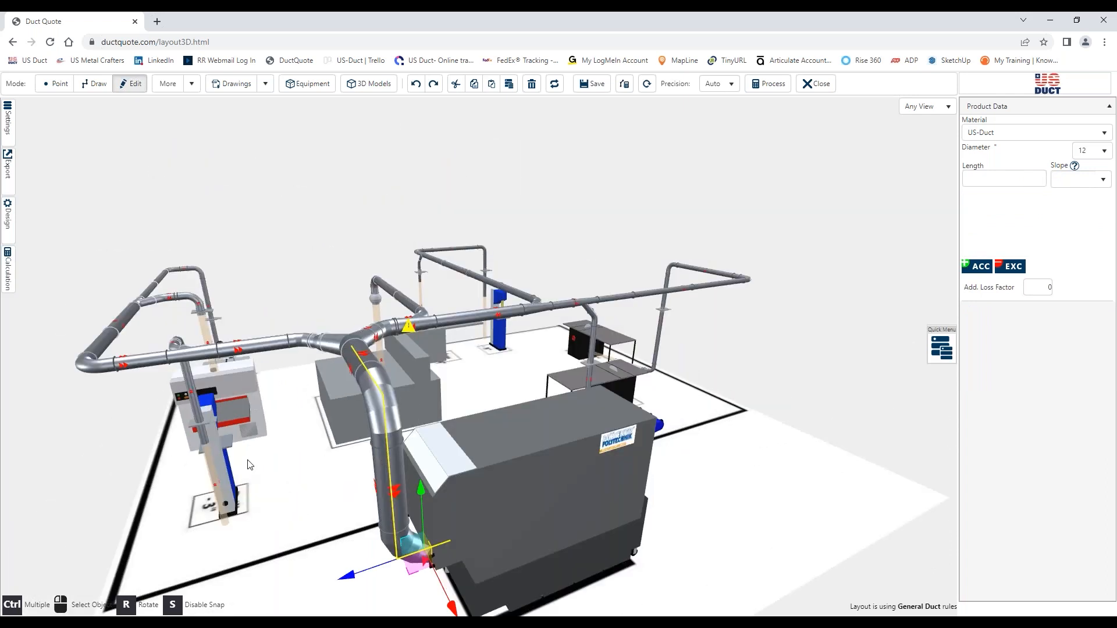
pyautogui.moveTo(250, 465); pyautogui.dragTo(312, 413, button='right')
# Try RAL 7032 Beige Satin powder coating on the selected sections, and settle on RAL 9017 Black Satin
pyautogui.click(15, 221)
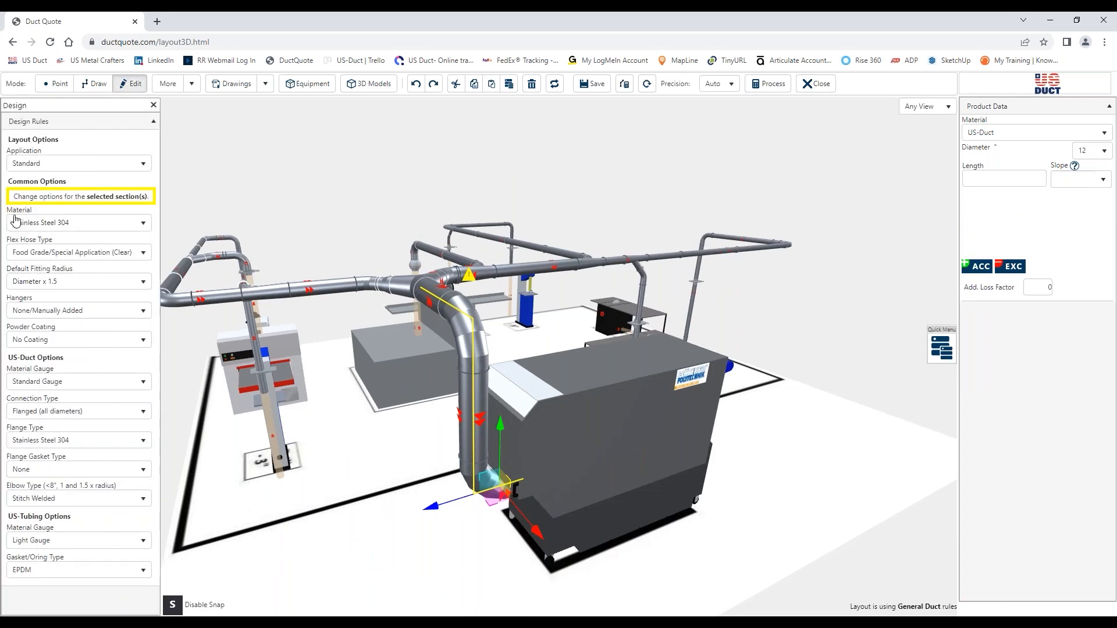
pyautogui.click(89, 342)
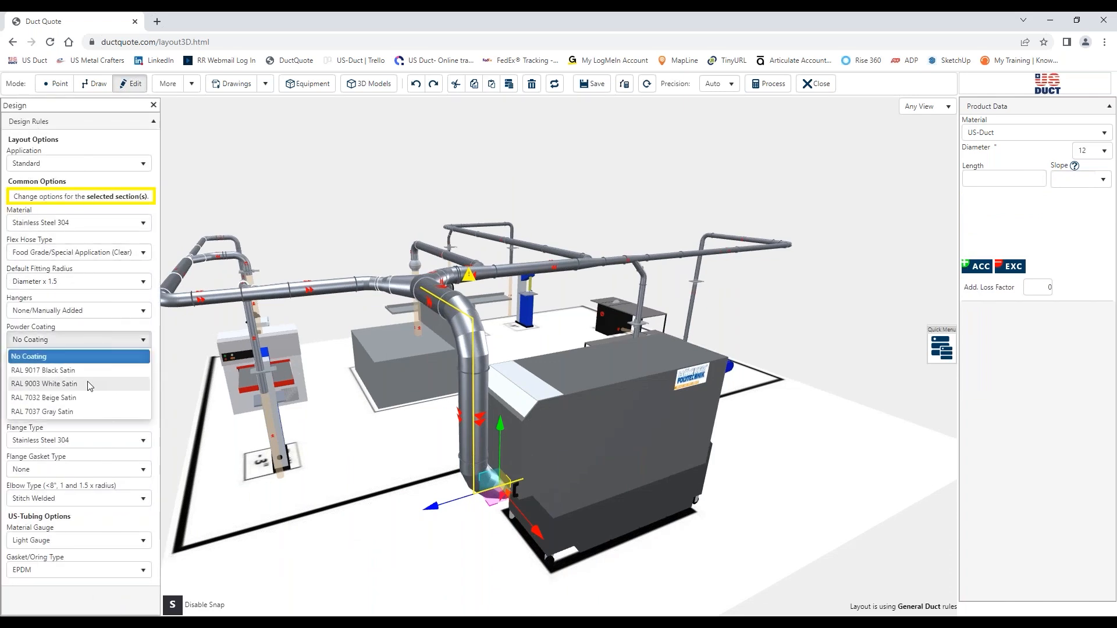
pyautogui.click(58, 398)
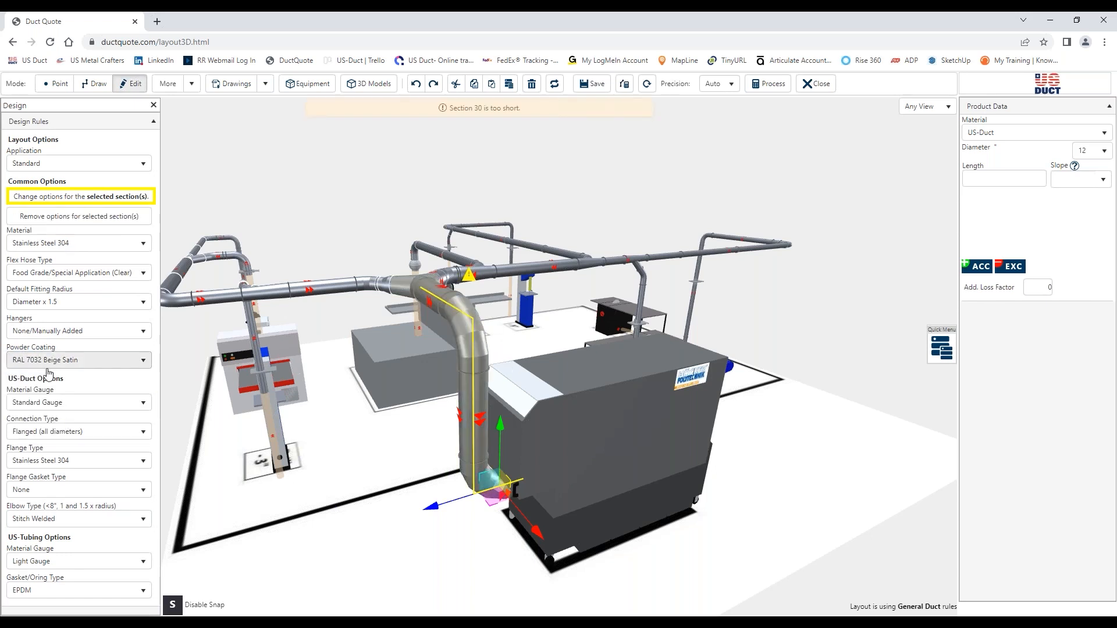
pyautogui.click(63, 359)
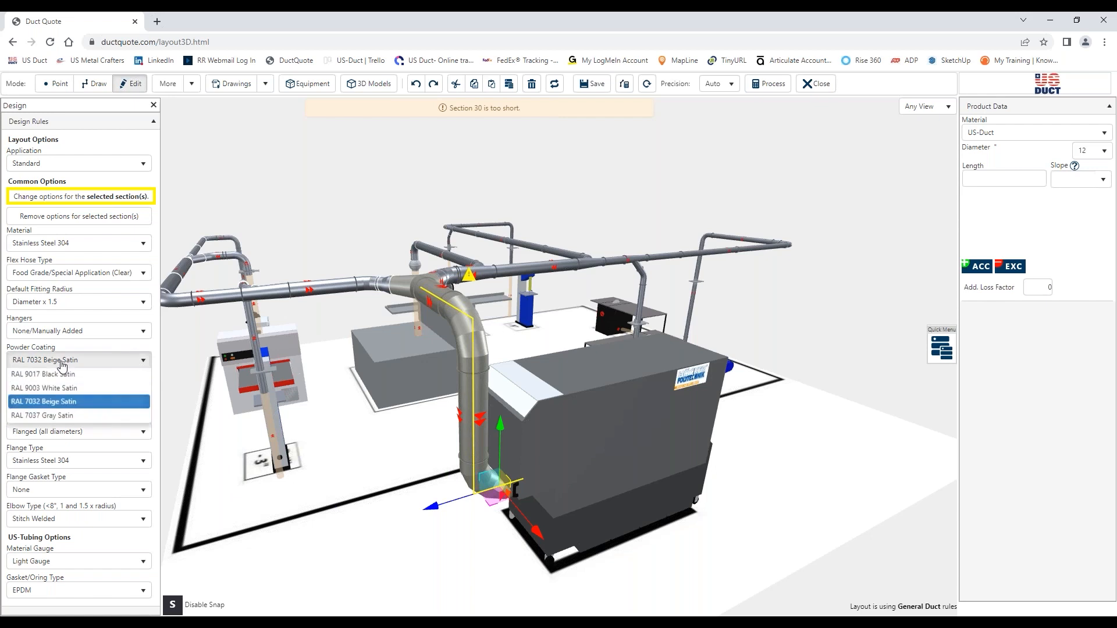
pyautogui.click(46, 383)
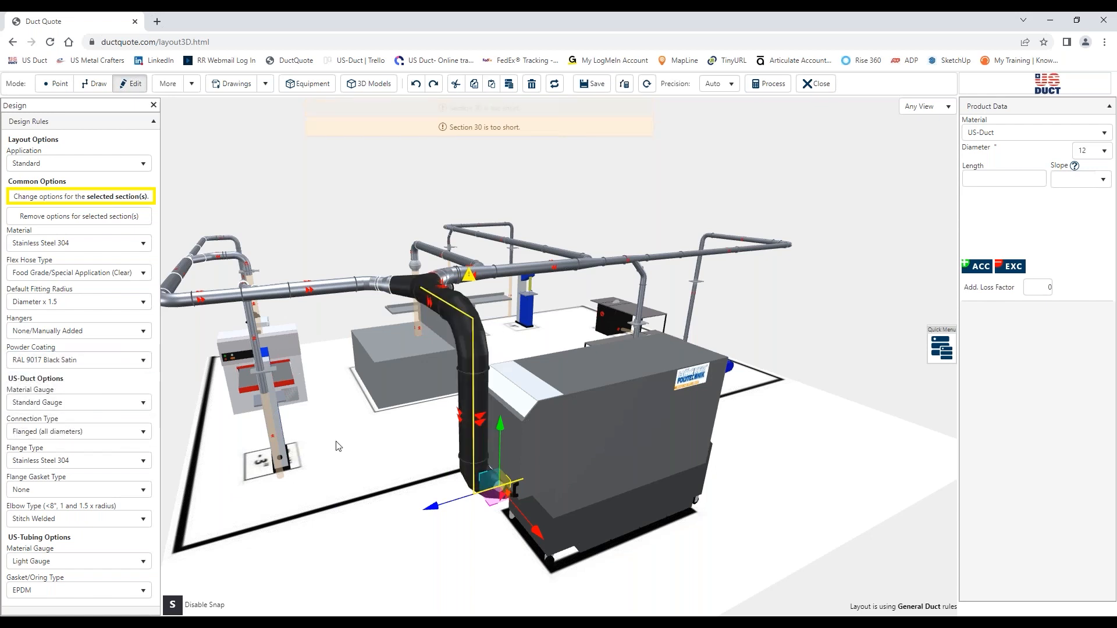
pyautogui.moveTo(333, 443); pyautogui.dragTo(303, 454)
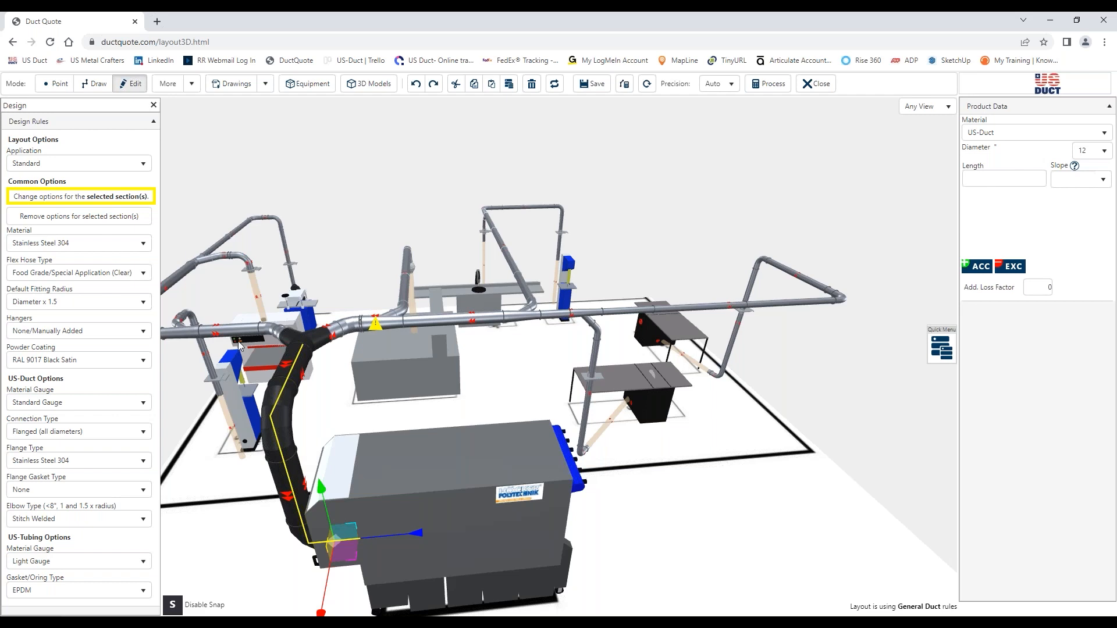
# Leave the Demo layout without saving and create a new CFG quote named "test" in the project
pyautogui.click(13, 42)
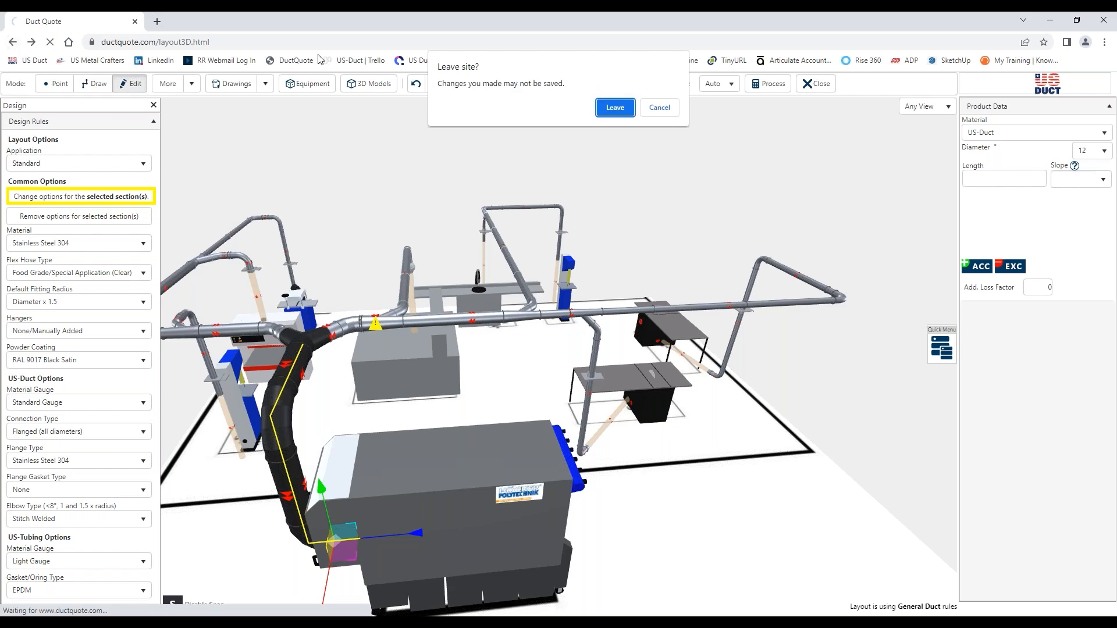
pyautogui.click(614, 108)
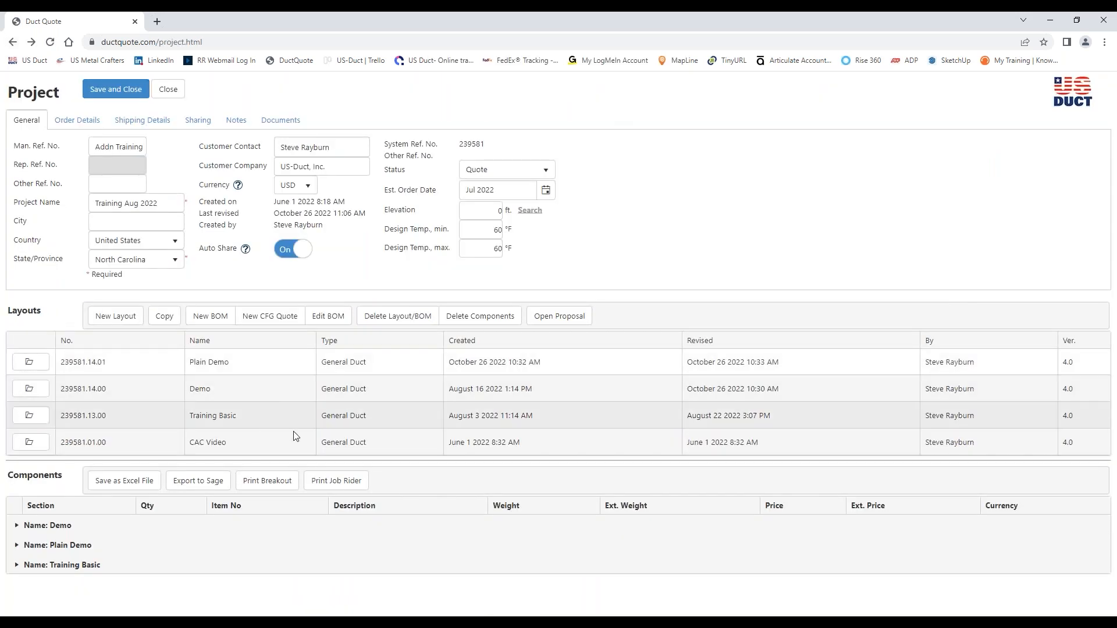
pyautogui.click(292, 318)
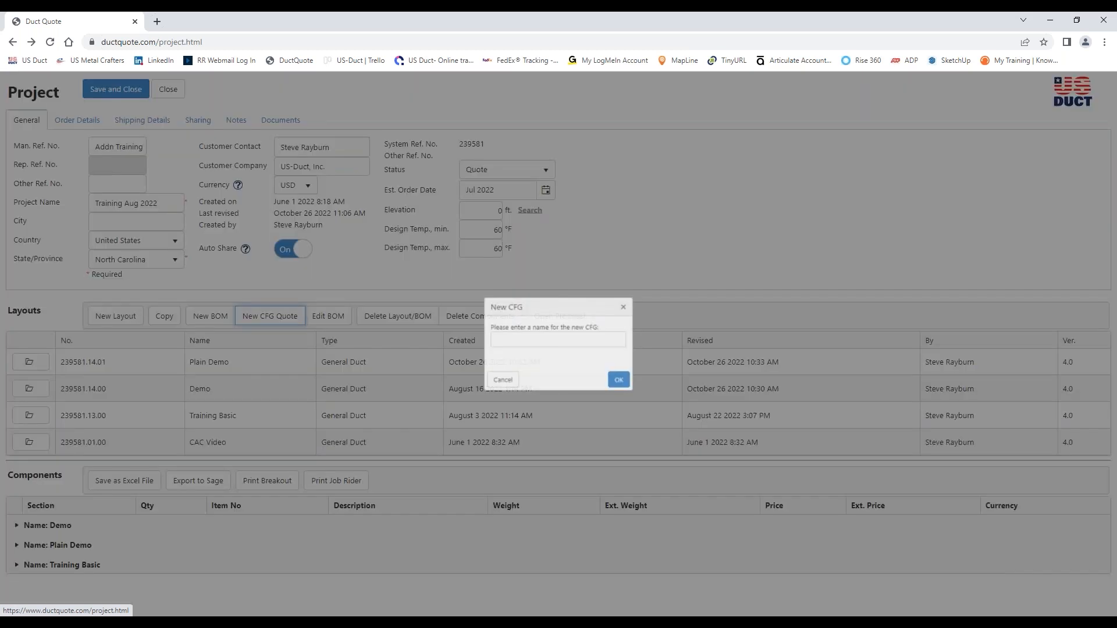
pyautogui.click(520, 338)
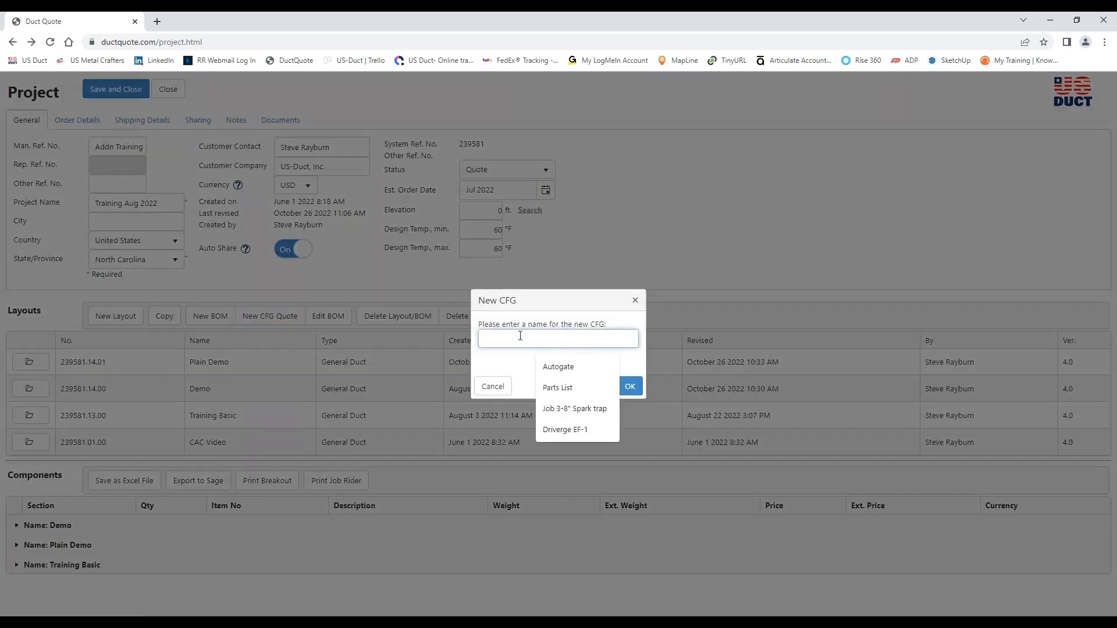
pyautogui.write('test')
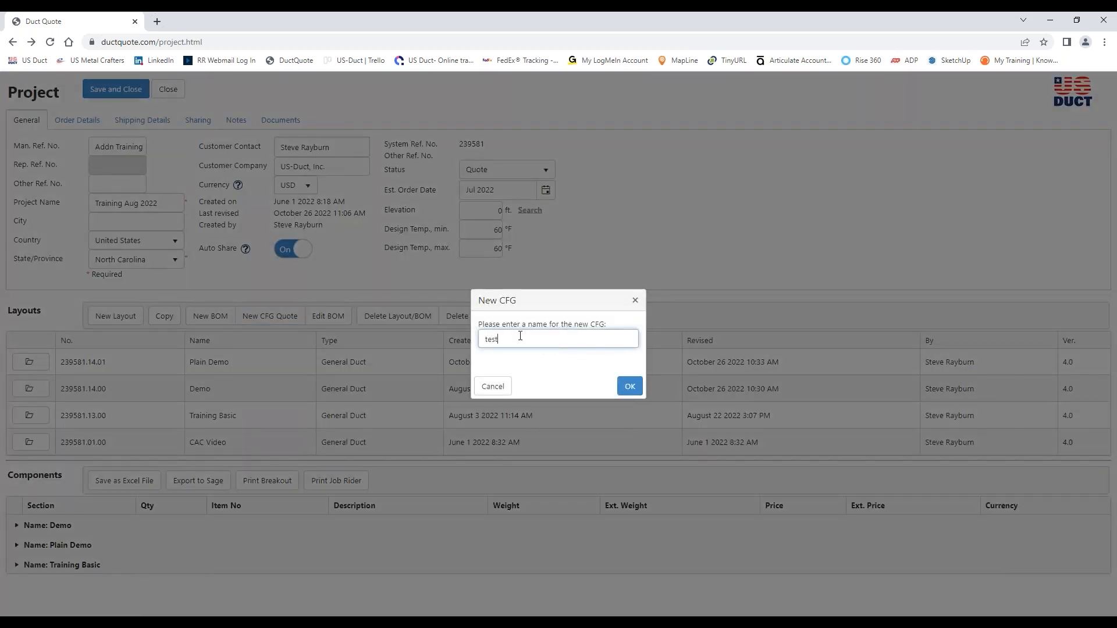
pyautogui.click(627, 387)
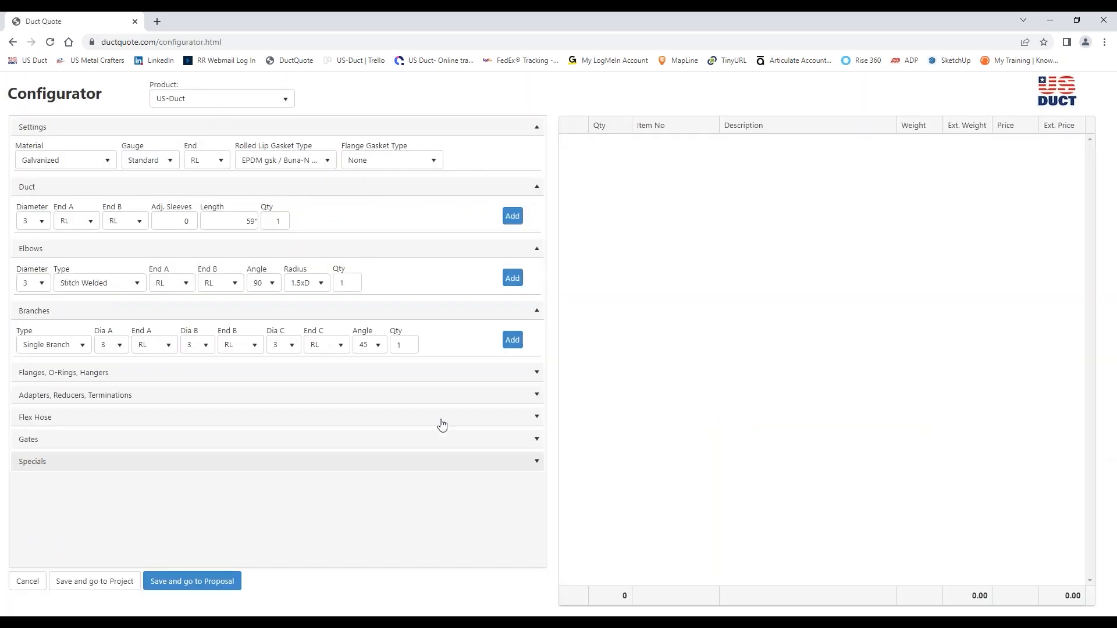
# Add 7-inch galvanized duct with rolled-lip ends to the quote in a quantity of 4
pyautogui.click(42, 226)
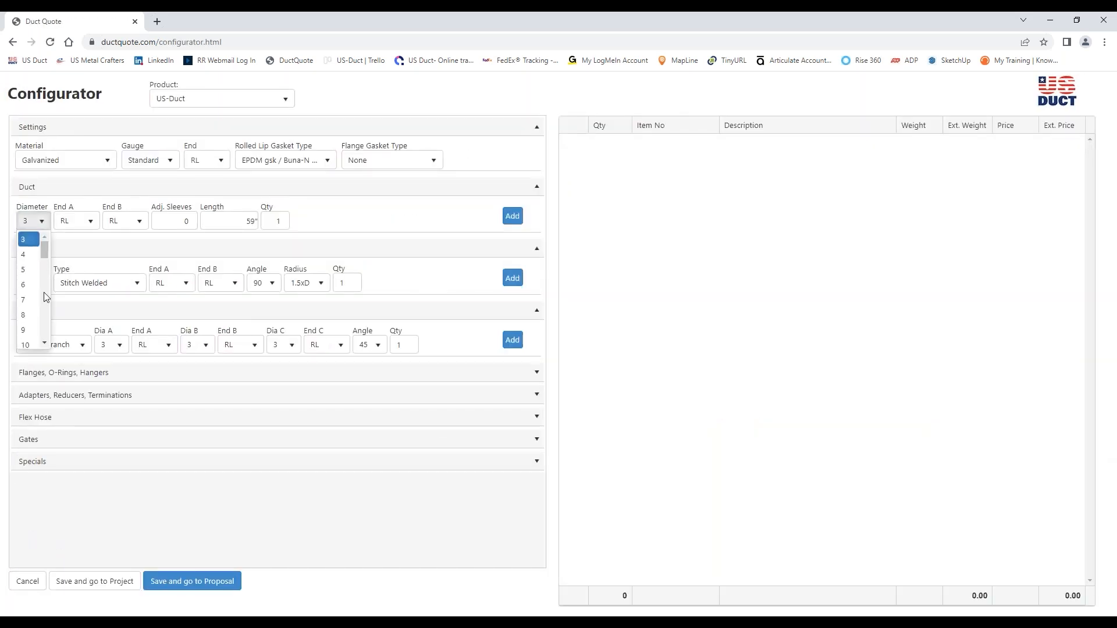
pyautogui.click(26, 297)
pyautogui.click(285, 219)
pyautogui.click(285, 220)
pyautogui.click(285, 220)
pyautogui.click(512, 215)
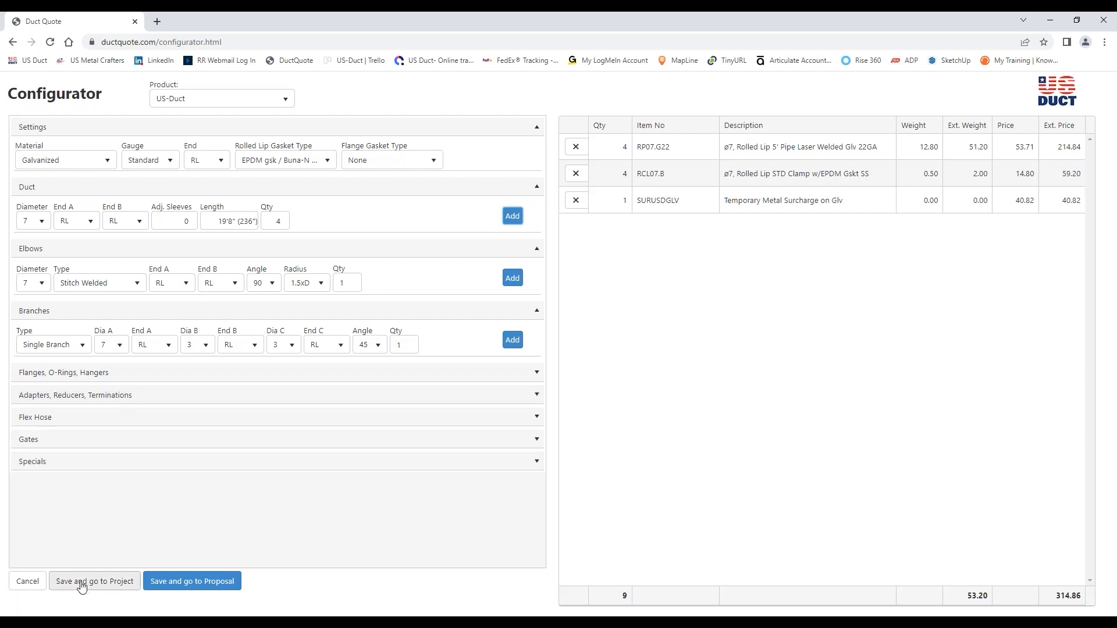
# Leave the "test" configurator quote without saving its changes and return to the project
pyautogui.click(36, 582)
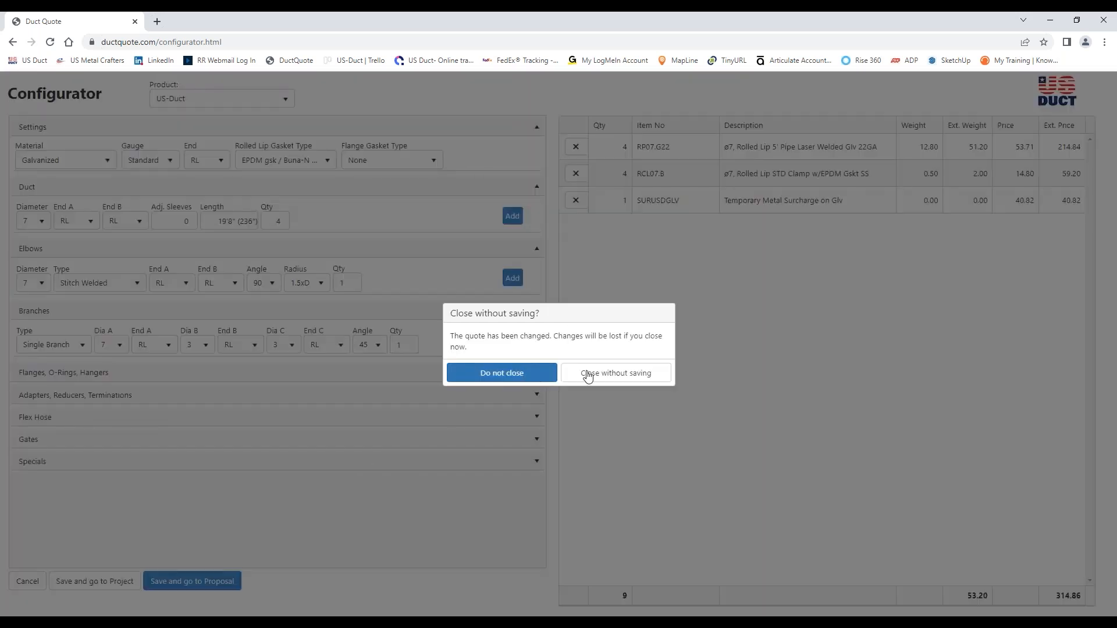
pyautogui.click(624, 373)
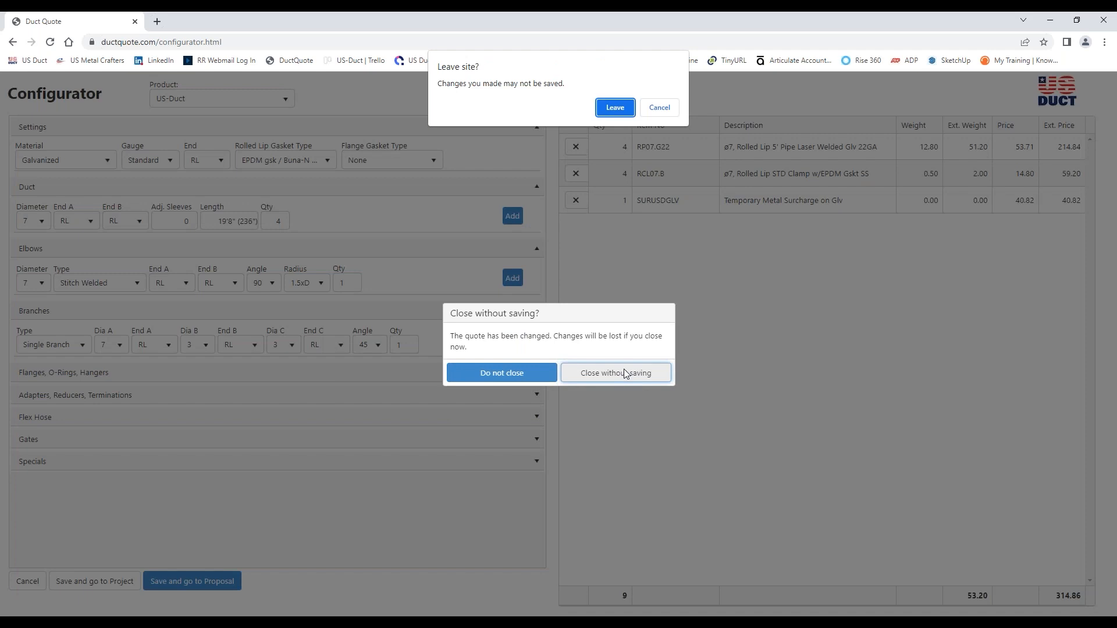
pyautogui.click(627, 110)
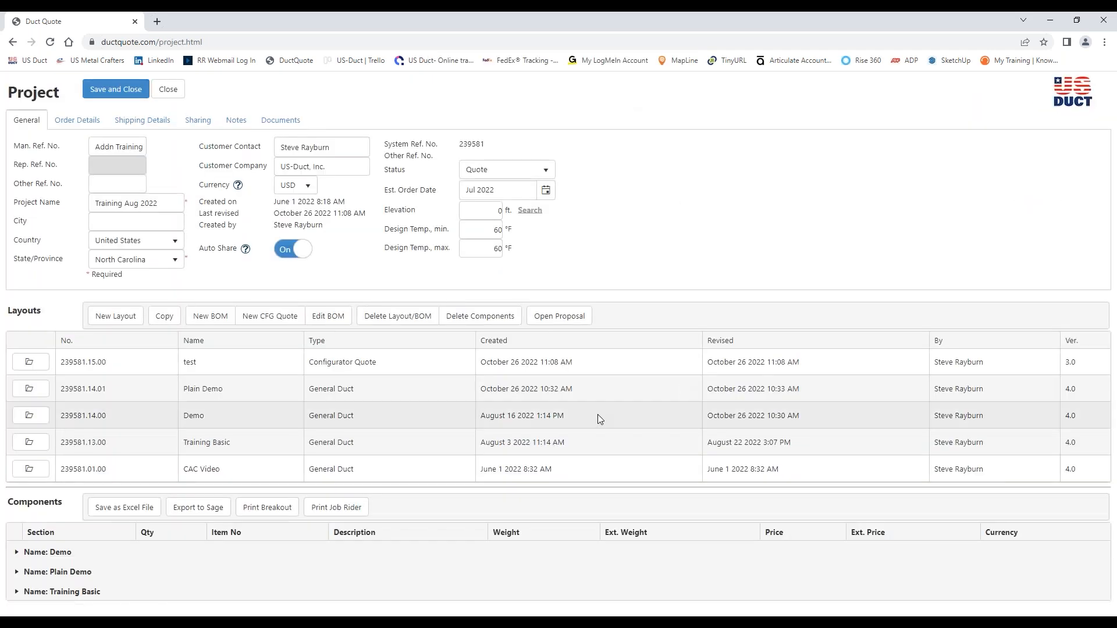
# Check the "test" configurator quote from the project's layouts list, and open the Demo layout instead
pyautogui.click(28, 362)
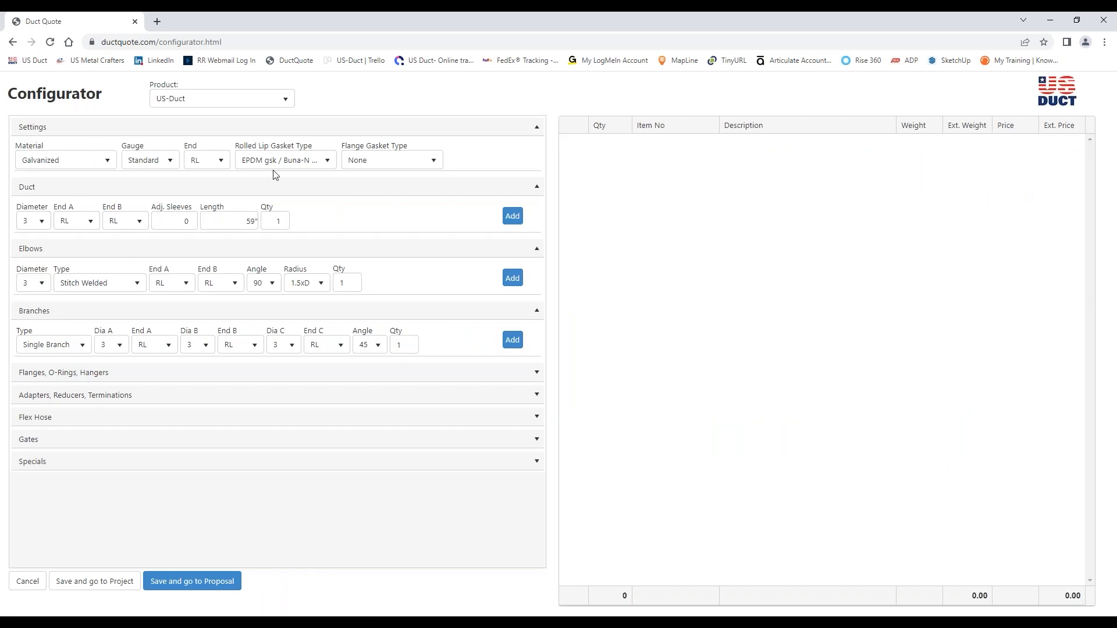
pyautogui.click(28, 581)
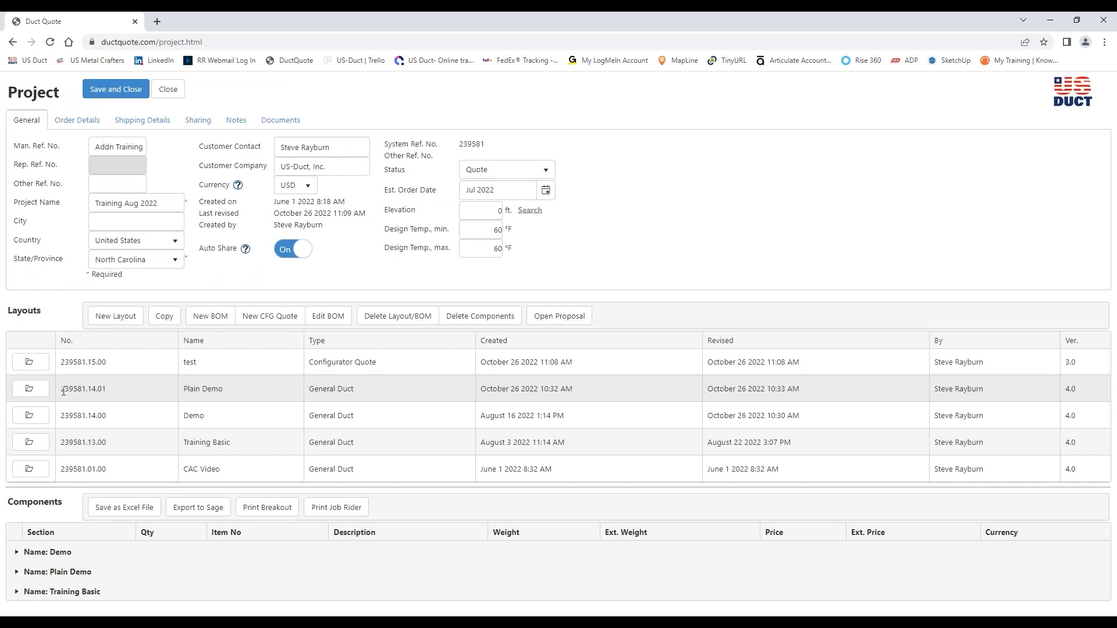
pyautogui.click(30, 415)
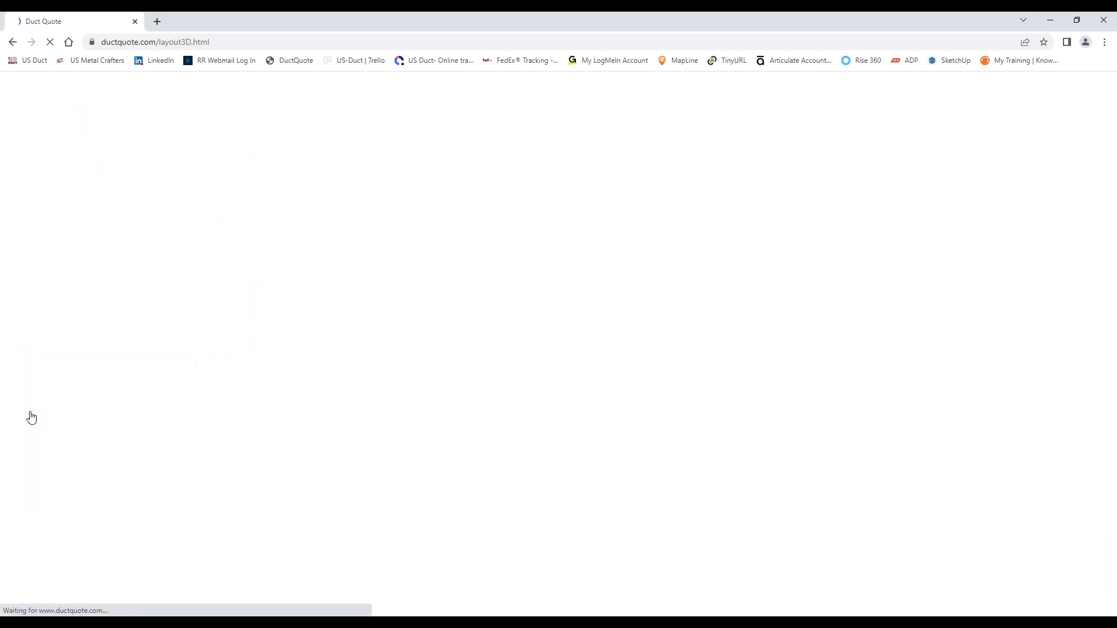